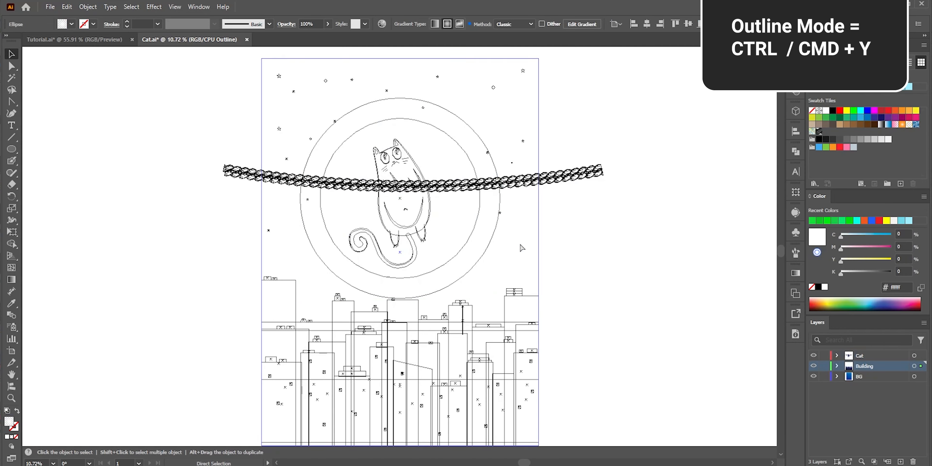
Zoom into the cat illustration in outline mode and select the curved path beside the cat's body.
left_click(470, 216)
key("ctrl+plus")
key("ctrl+plus")
key("ctrl+plus")
key("ctrl+plus")
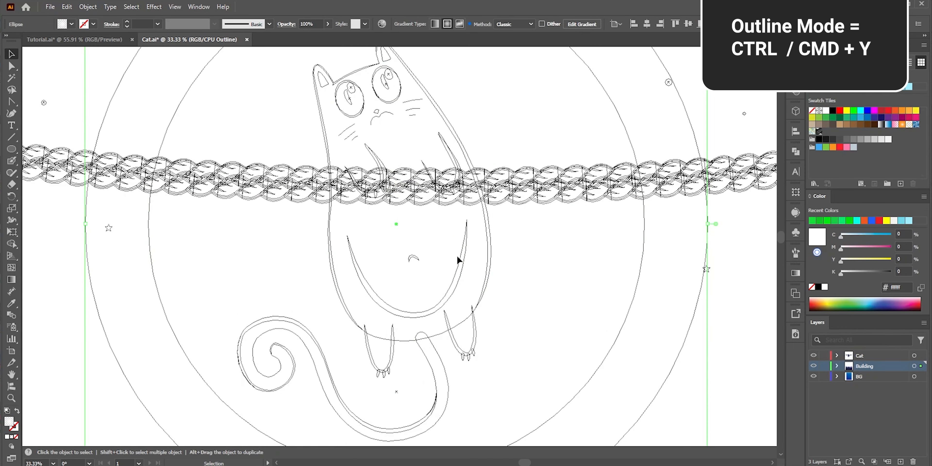
key("a")
left_click(487, 280)
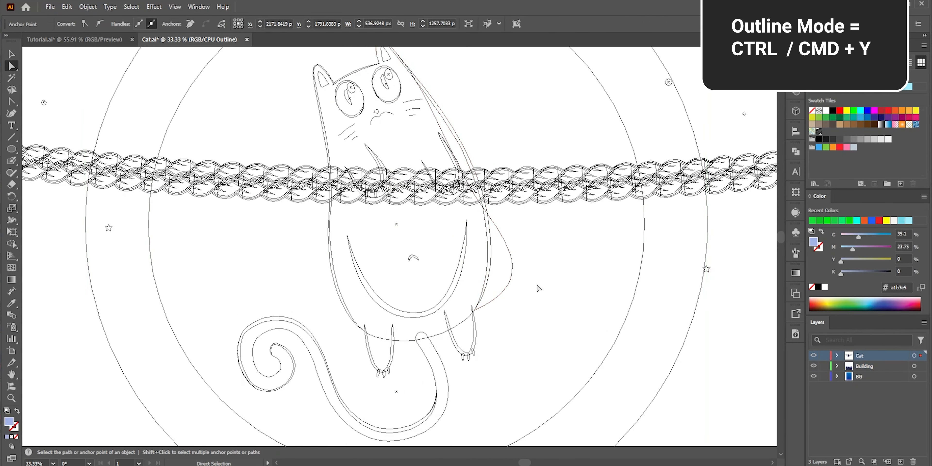
key("v")
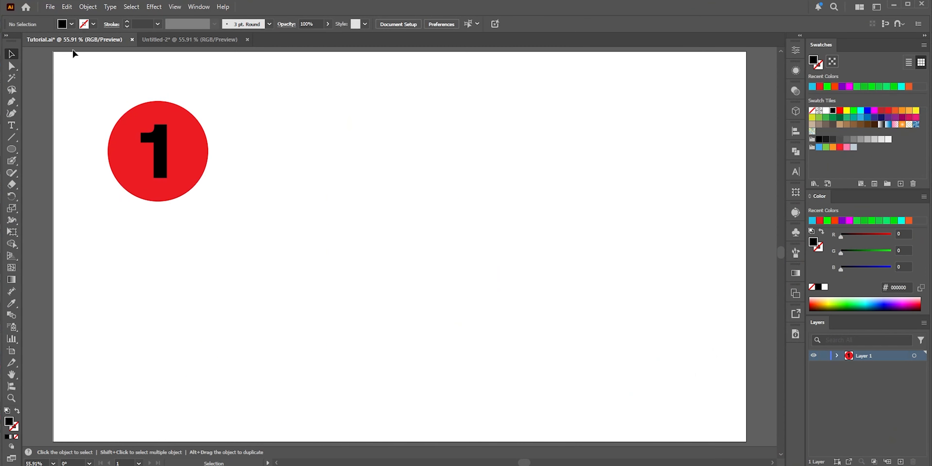
Switch to the Untitled-2 document and copy the blue number 2 badge.
left_click(165, 41)
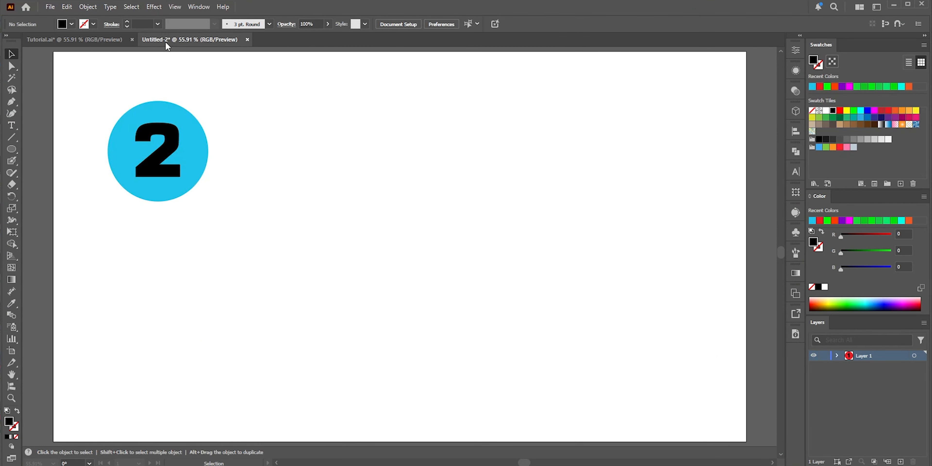
left_click_drag(91, 86, 237, 200)
key("ctrl+c")
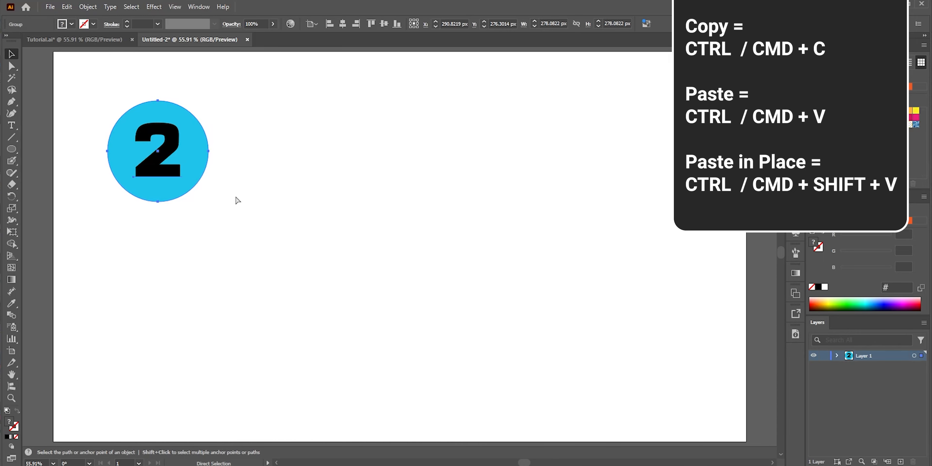
Paste the copied badge into the Tutorial document, then undo the paste.
left_click(91, 41)
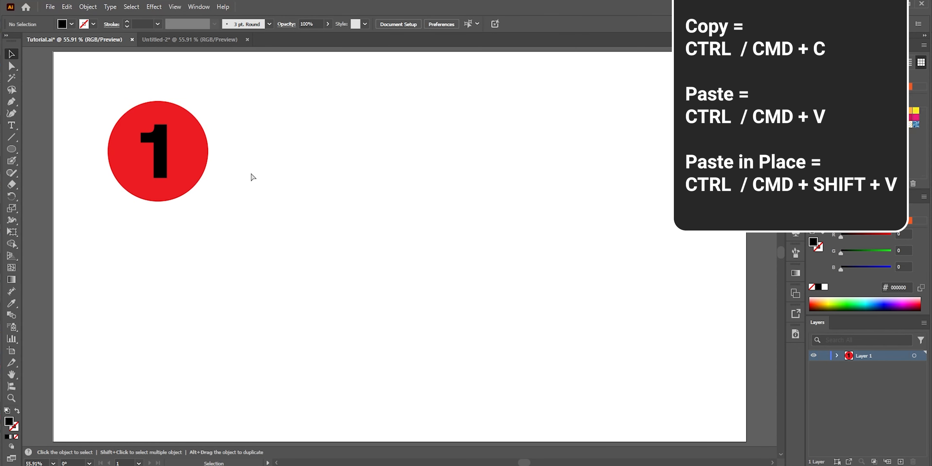
key("ctrl+v")
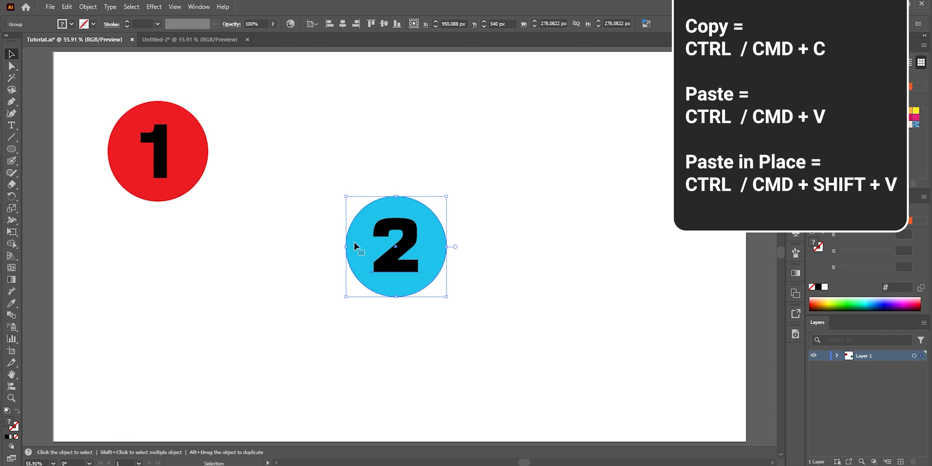
key("ctrl+z")
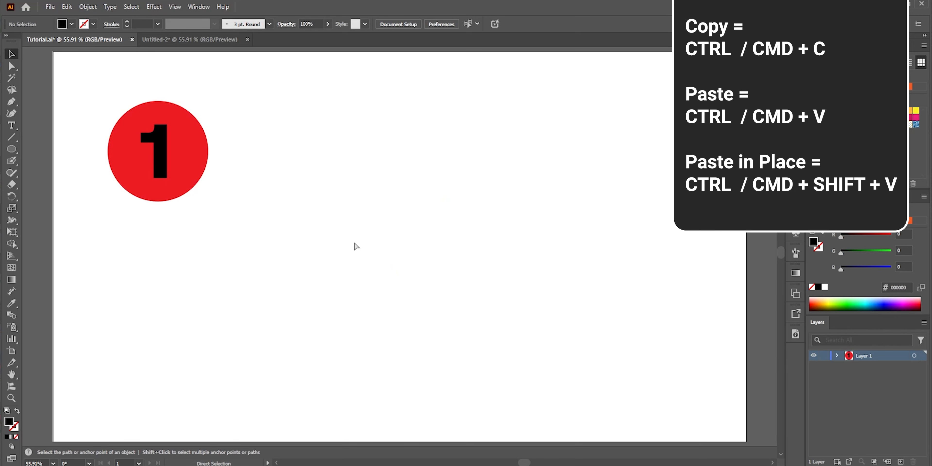
Paste the badge in place and move it right beside the red number 1 badge.
key("ctrl+shift+v")
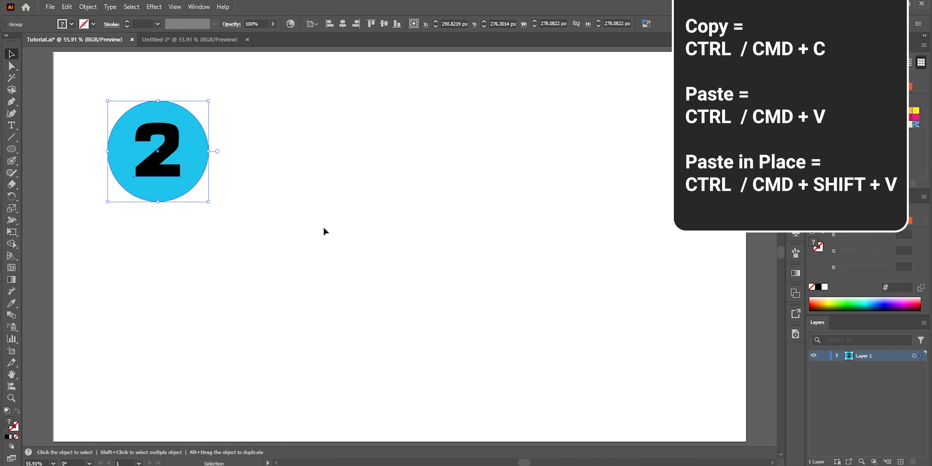
left_click_drag(162, 189, 253, 191)
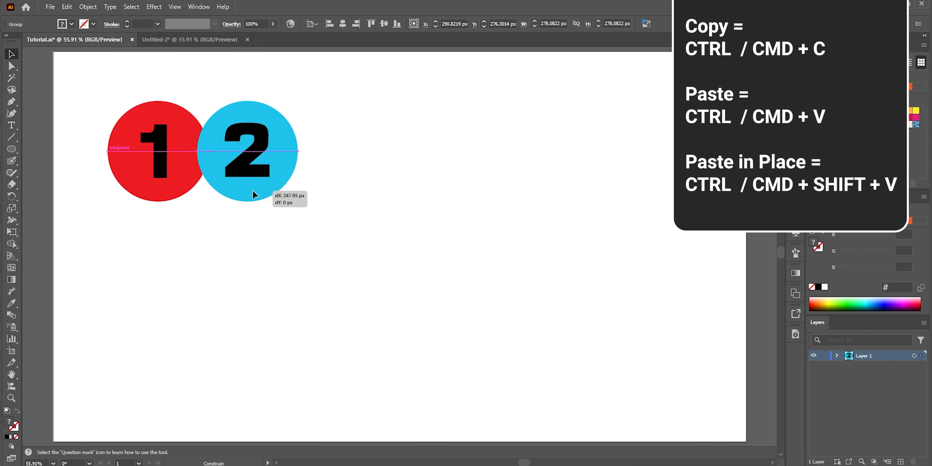
Merge the overlapping red and blue circles with the Shape Builder tool, then undo the merge.
left_click(183, 157, "shift")
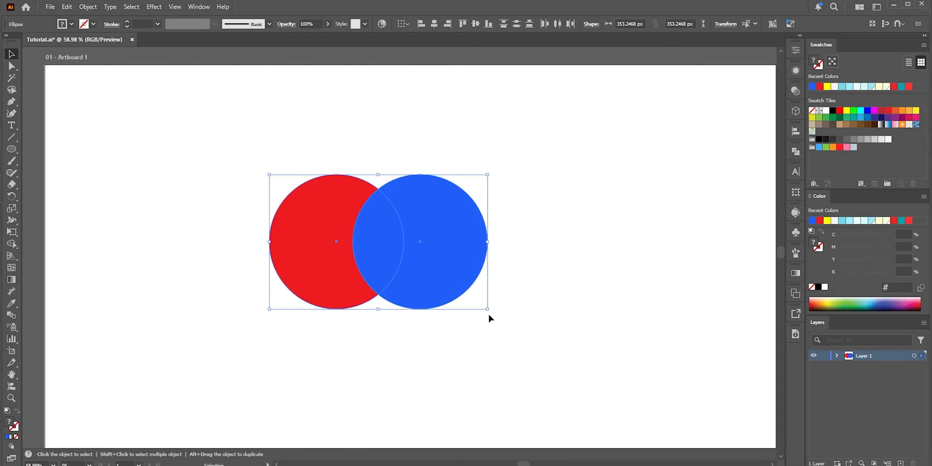
left_click(12, 243)
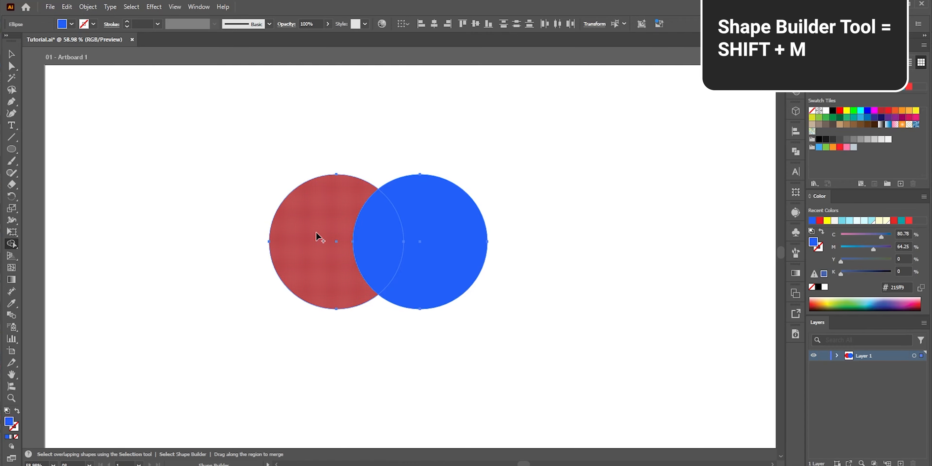
left_click_drag(342, 227, 453, 233)
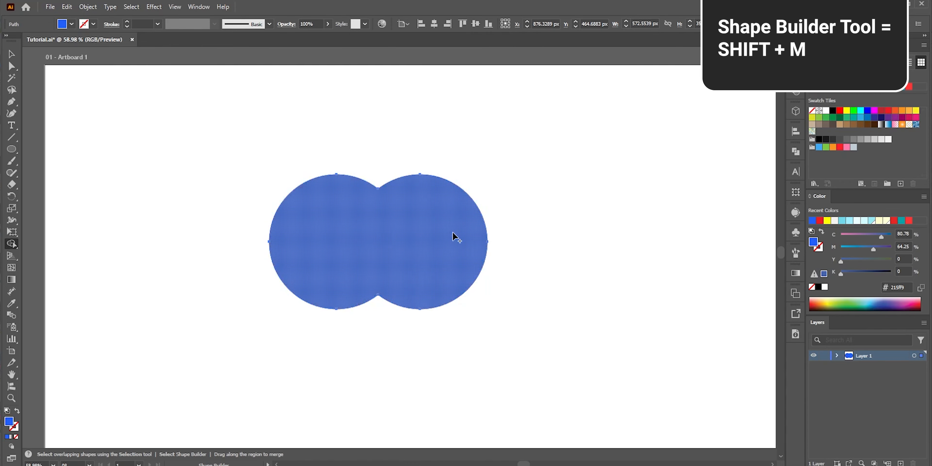
key("ctrl+z")
Switch to Draw Inside mode on the orange square and paint a green wavy stroke with the Blob Brush.
left_click(384, 259, "alt")
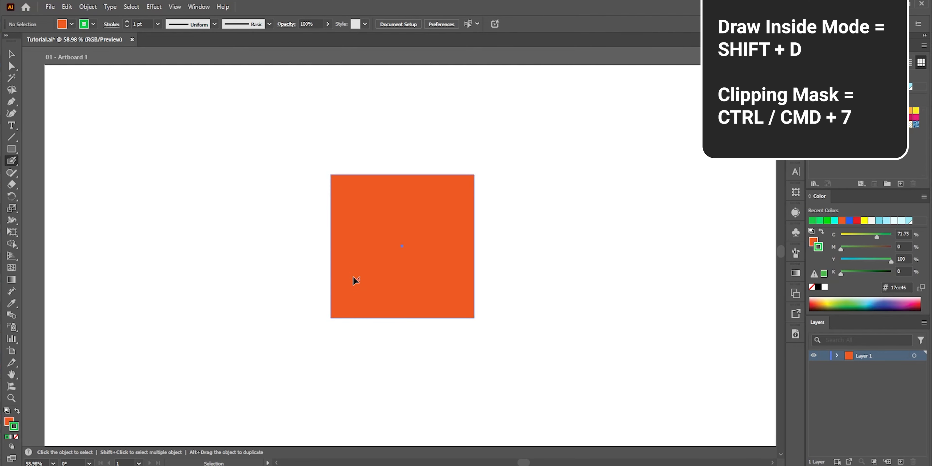
left_click(354, 276, "ctrl")
key("shift+d")
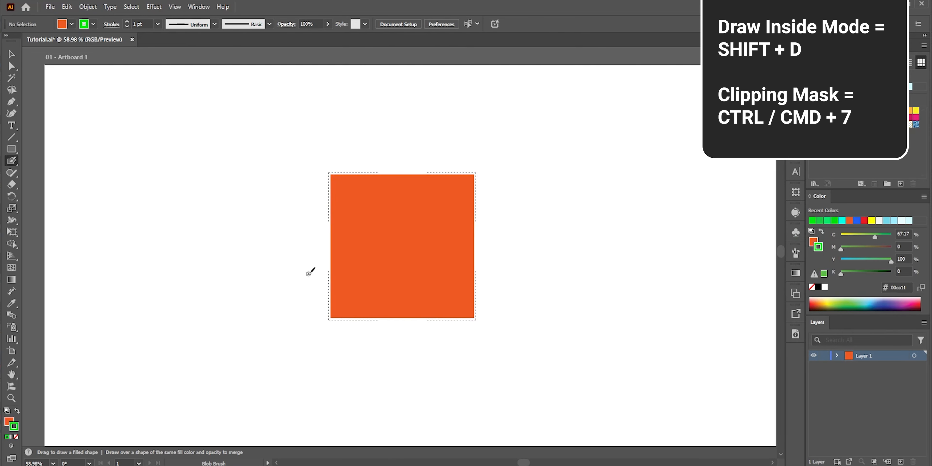
mouse_move(300, 269)
left_mouse_down()
mouse_move(308, 247)
mouse_move(374, 227)
mouse_move(411, 257)
mouse_move(473, 268)
mouse_move(518, 197)
left_mouse_up()
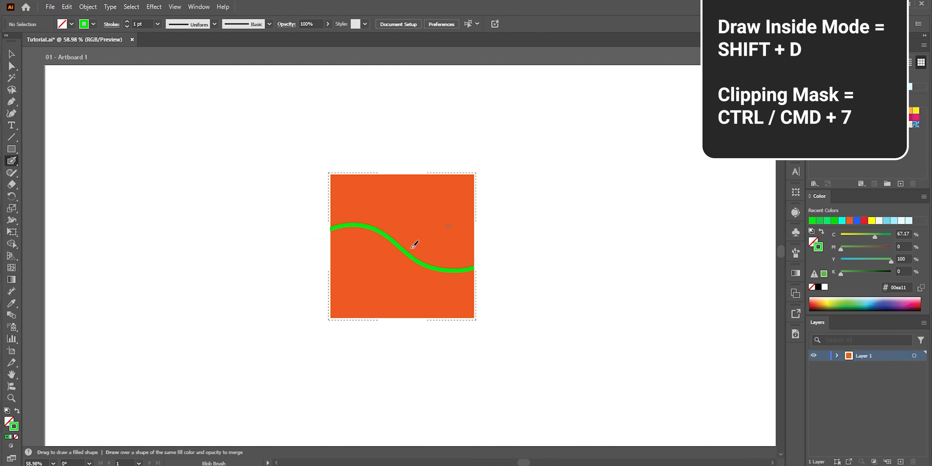
Paint two more green wavy strokes inside the orange square.
left_click(299, 275)
mouse_move(301, 271)
left_mouse_down()
mouse_move(361, 267)
mouse_move(414, 295)
mouse_move(458, 296)
mouse_move(505, 248)
left_mouse_up()
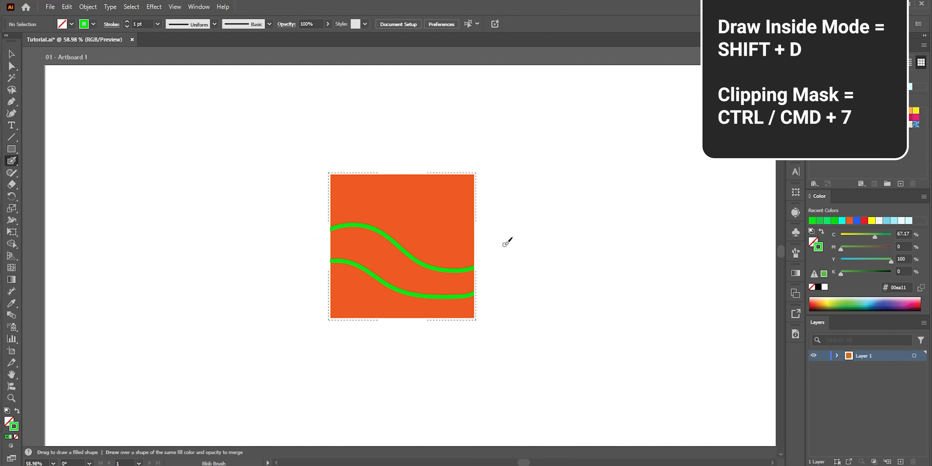
mouse_move(314, 200)
left_mouse_down()
mouse_move(420, 214)
mouse_move(530, 194)
left_mouse_up()
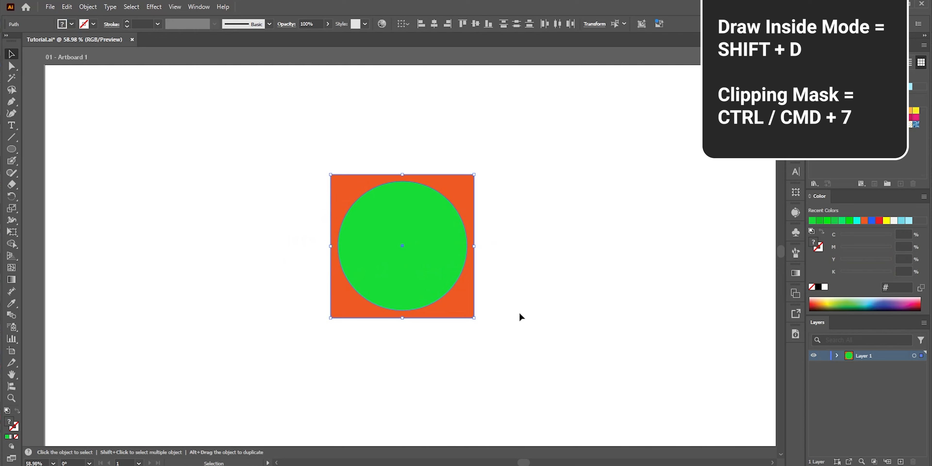
Select the orange square and green circle together and make a clipping mask, then deselect.
key("ctrl+a")
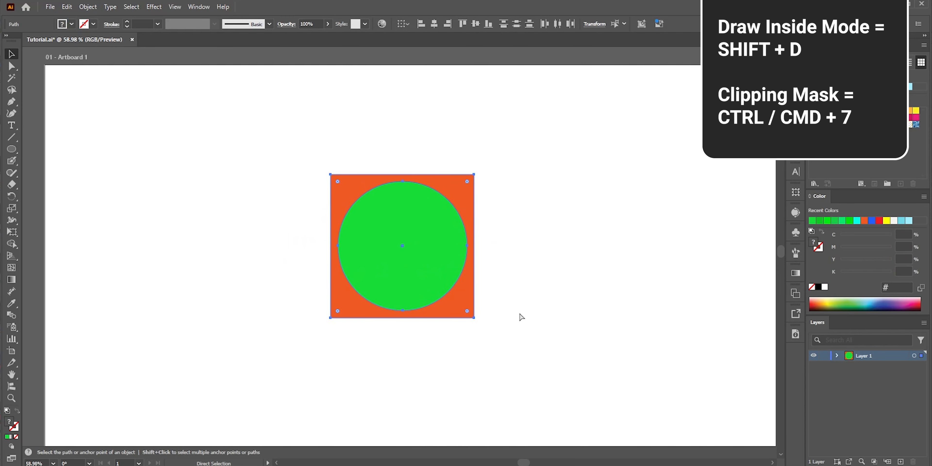
key("ctrl+7")
key("v")
left_click(521, 317)
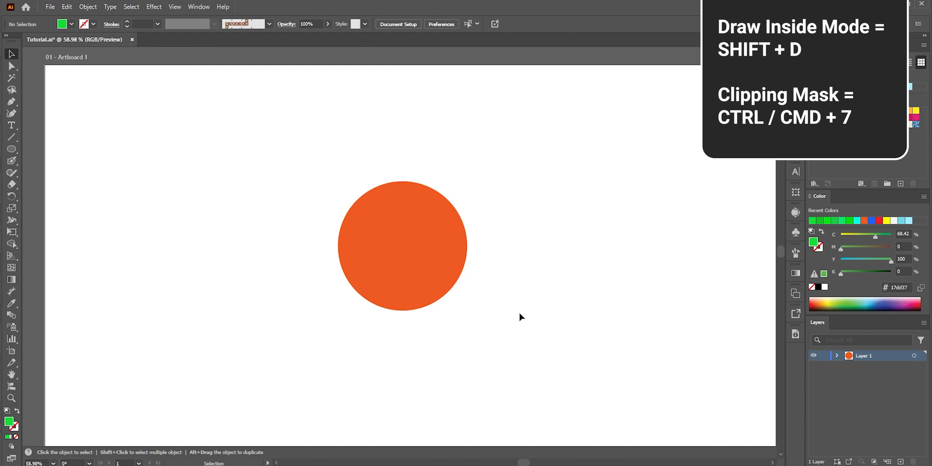
key("a")
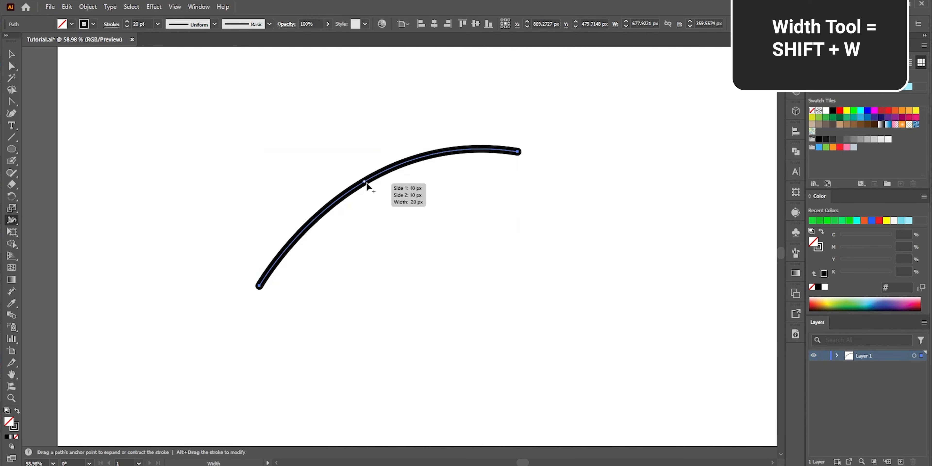
left_click_drag(364, 181, 383, 196)
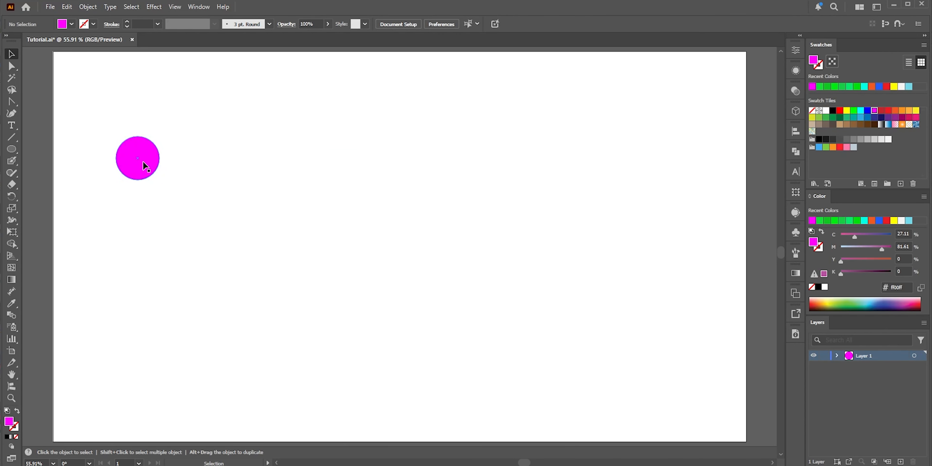
Duplicate the pink circle to its right and repeat the transformation to build a row of circles.
left_click(154, 172)
left_click_drag(154, 172, 199, 169)
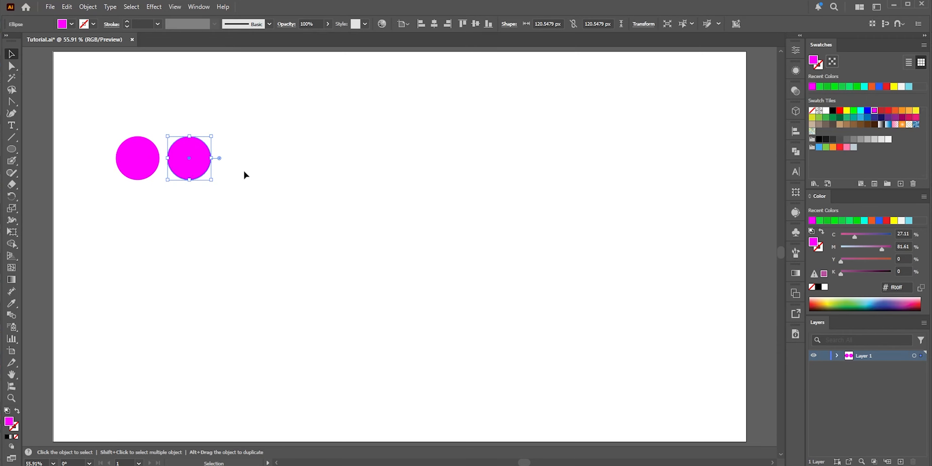
key("ctrl+d")
key("ctrl+d")
key("ctrl+d")
key("ctrl+d")
key("ctrl+d")
key("ctrl+d")
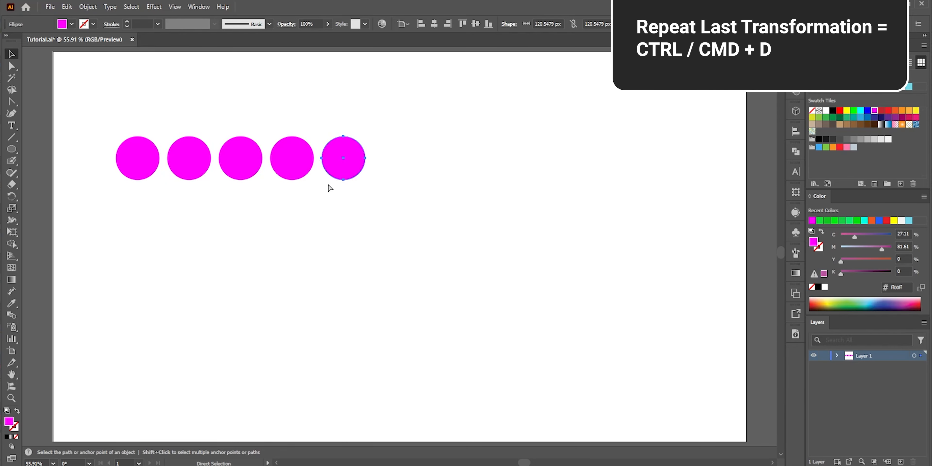
key("ctrl+d")
key("ctrl+d")
key("ctrl+d")
Select all circles, duplicate them downward, and repeat the transformation to add more rows.
key("ctrl+a")
left_click_drag(499, 164, 513, 227)
key("ctrl+d")
key("ctrl+d")
key("ctrl+d")
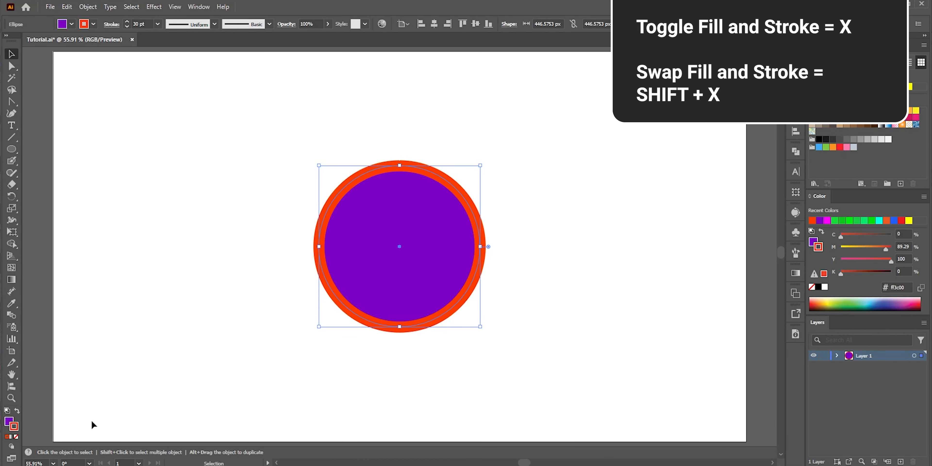
Swap the purple-and-orange circle's fill and stroke colours several times.
key("shift+x")
key("shift+x")
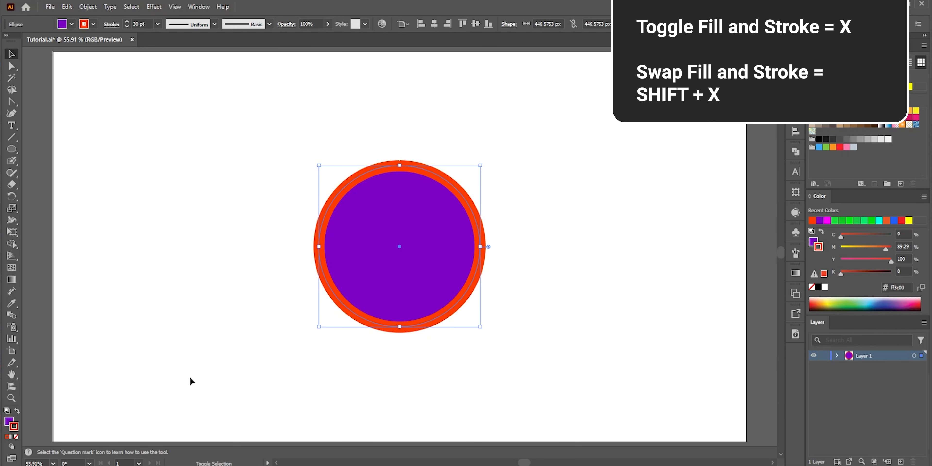
key("shift+x")
key("shift+x")
key("shift+x")
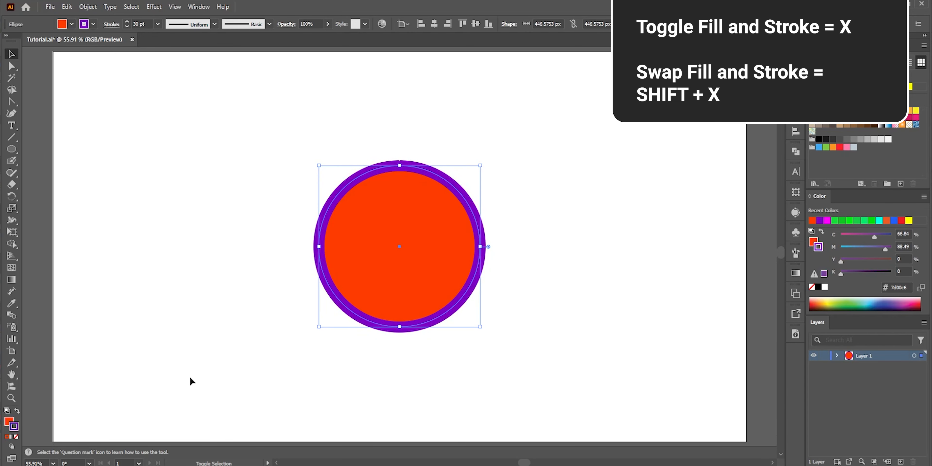
key("shift+x")
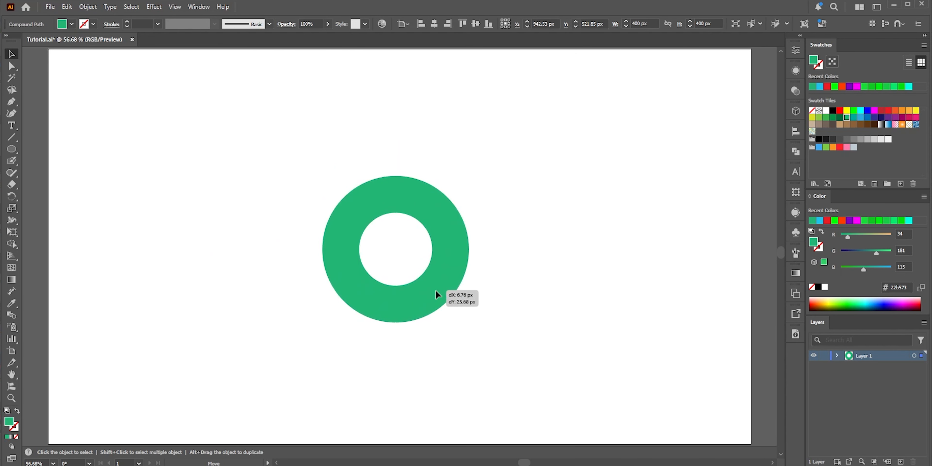
Move the green ring off the artboard to its left.
mouse_move(435, 291)
left_mouse_down()
mouse_move(463, 284)
mouse_move(459, 273)
left_mouse_up()
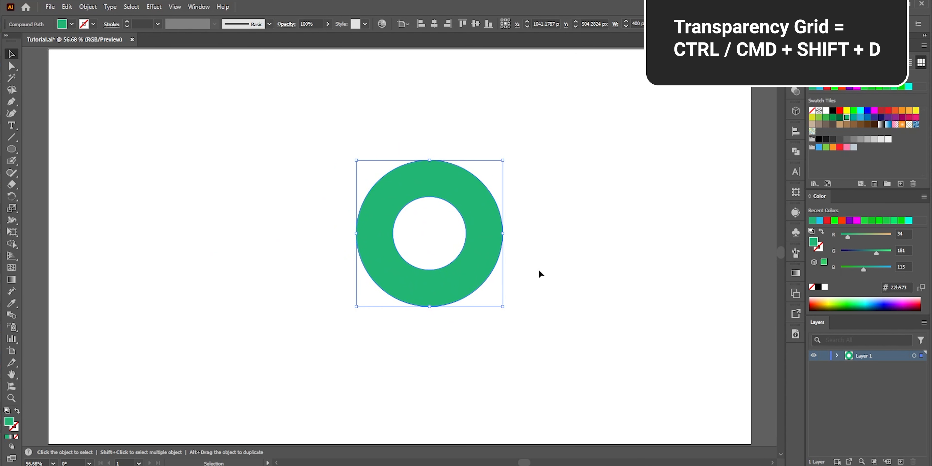
key("ctrl+minus")
key("ctrl+minus")
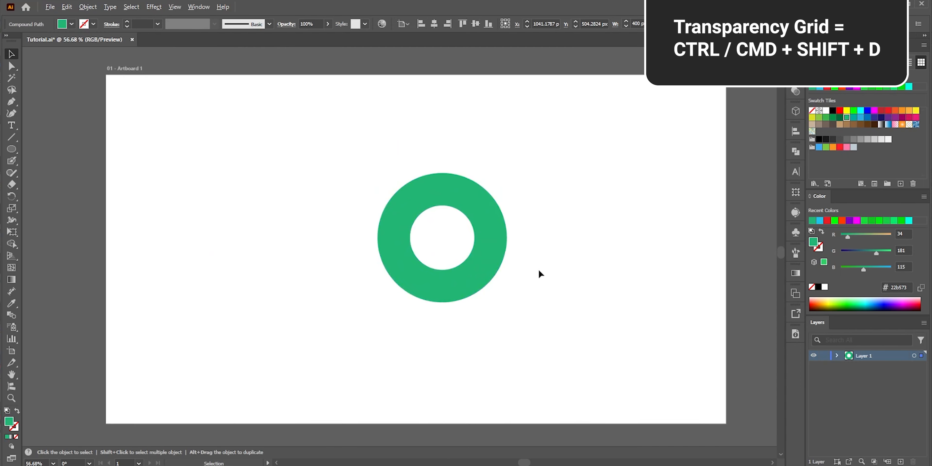
left_click_drag(495, 273, 210, 273)
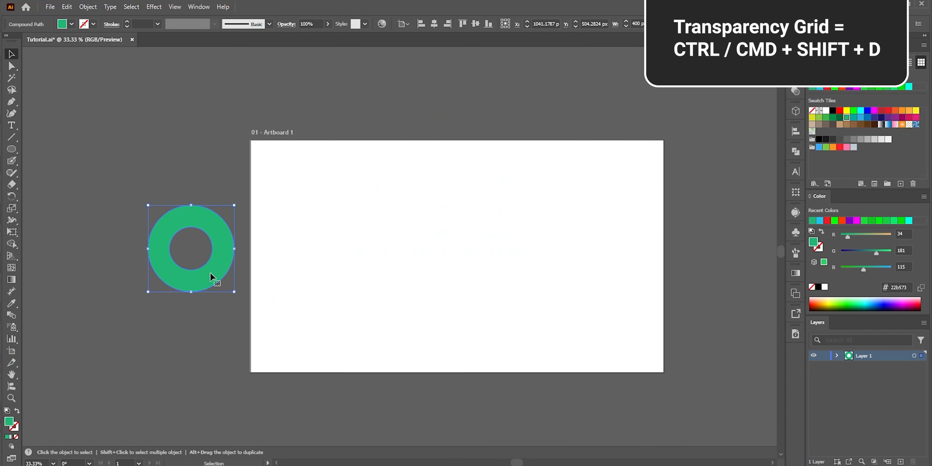
Toggle the transparency grid display on and off.
key("ctrl+shift+d")
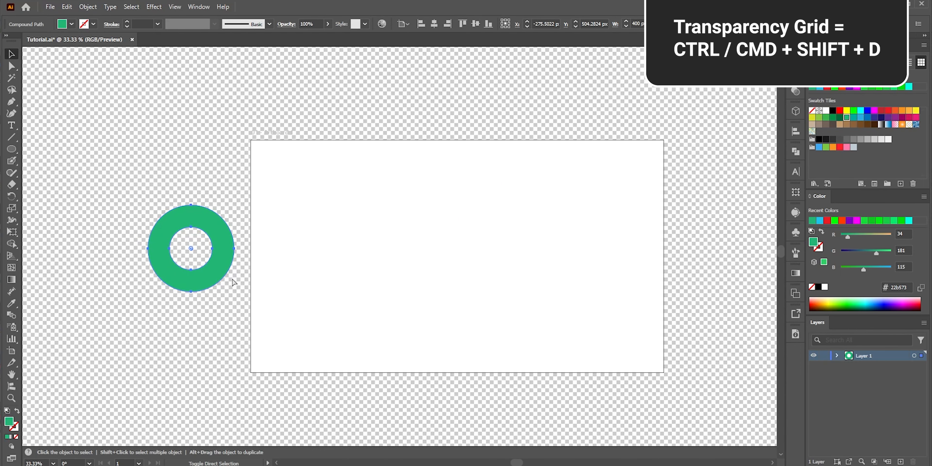
key("ctrl+shift+d")
key("ctrl+shift+d")
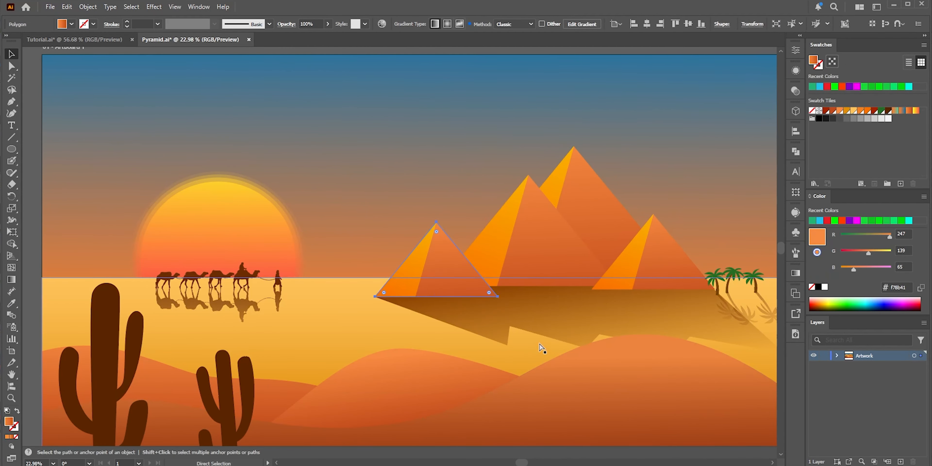
Group the front pyramid's two faces and move the group up into the sky.
left_click(432, 293)
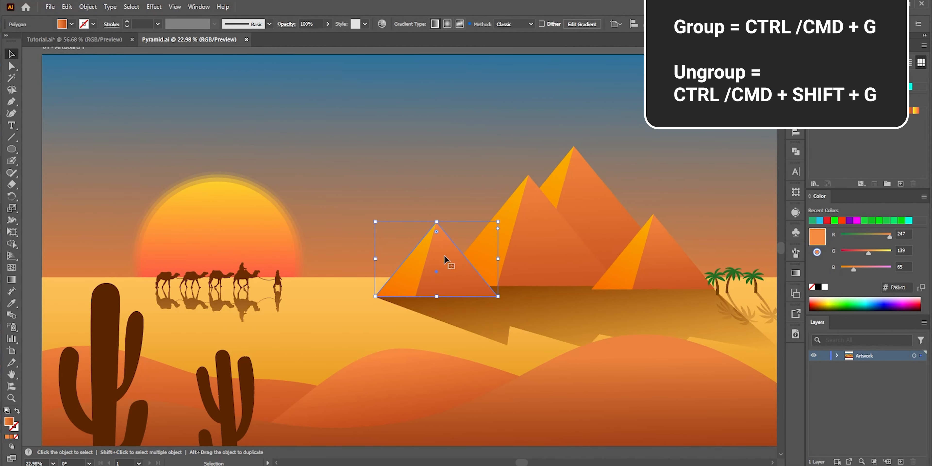
key("a")
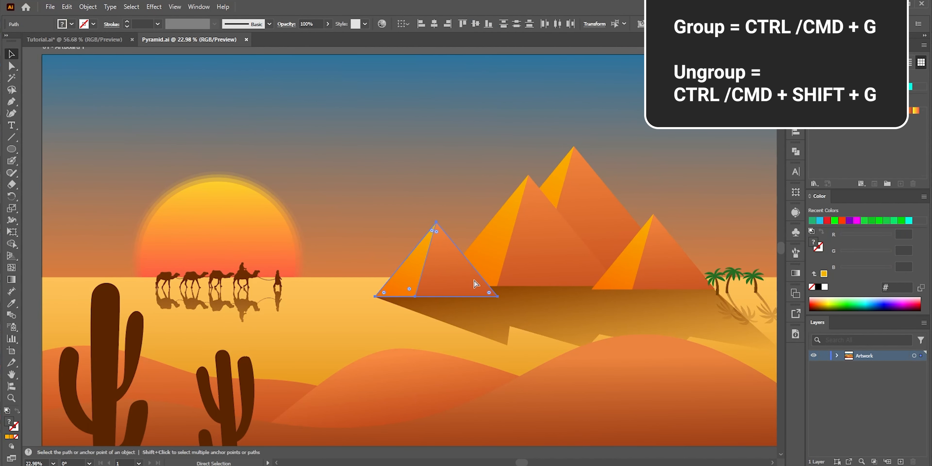
key("ctrl+g")
left_click(434, 201)
left_click_drag(454, 270, 398, 225)
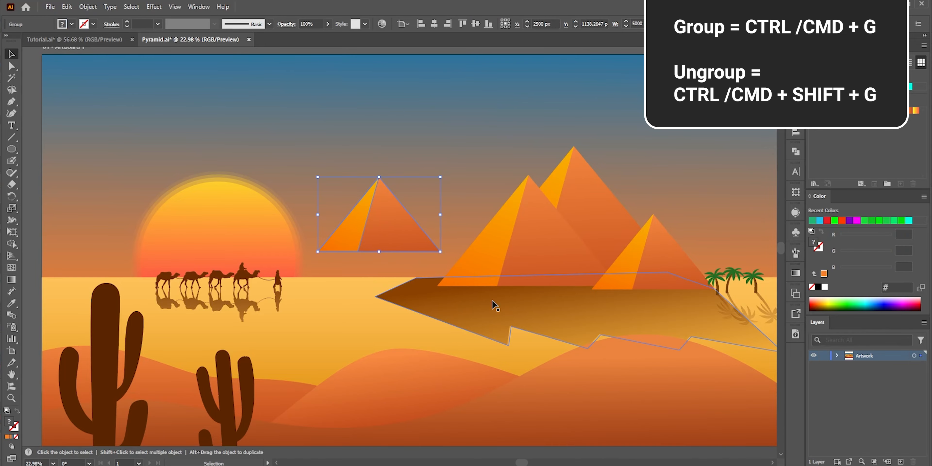
Undo the move of the grouped pyramid faces.
key("ctrl+z")
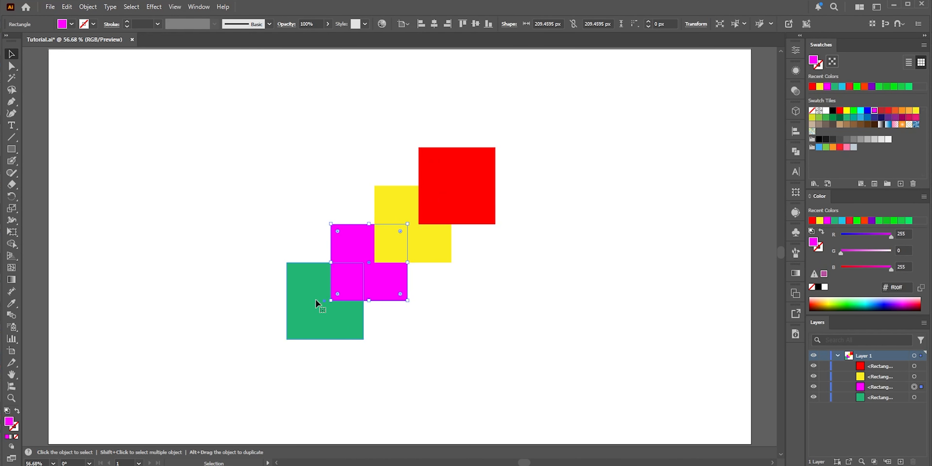
Move the red square to the bottom of the layer stack and undo that reordering.
left_click(316, 303)
left_click(457, 168)
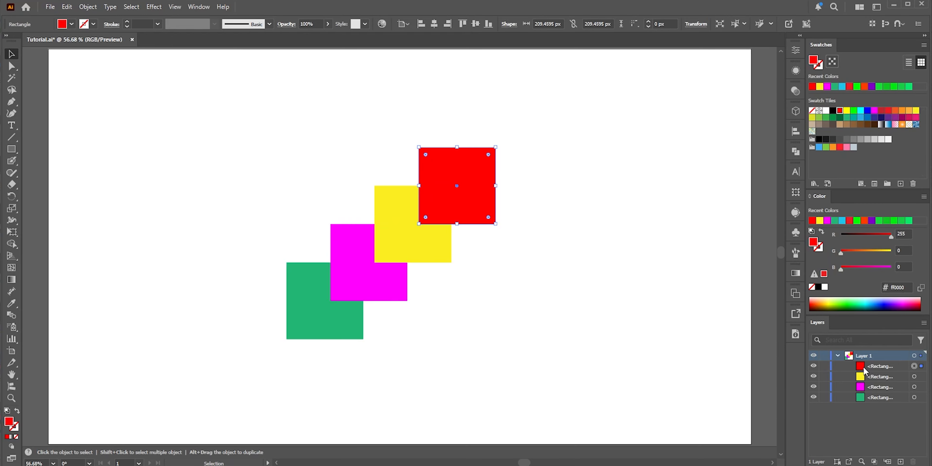
left_click_drag(863, 369, 874, 404)
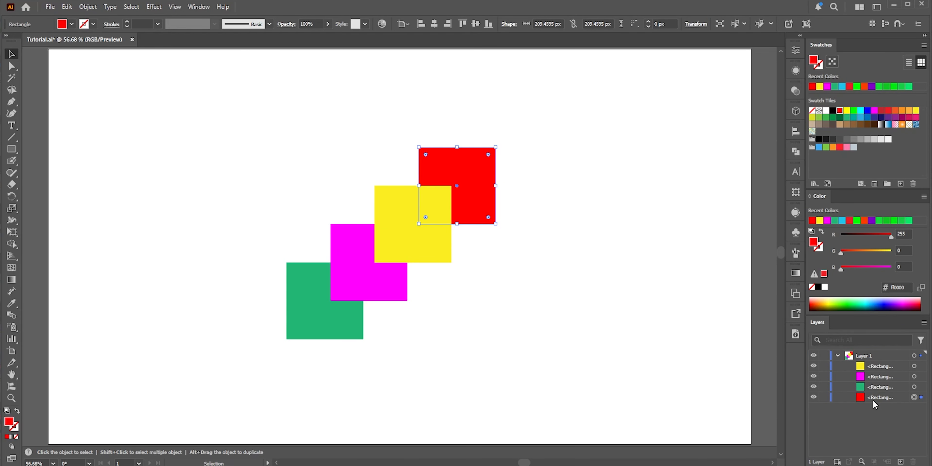
key("ctrl+z")
Open the Arrange submenu to review the stacking-order commands for the selected red square.
left_click(87, 6)
mouse_move(169, 32)
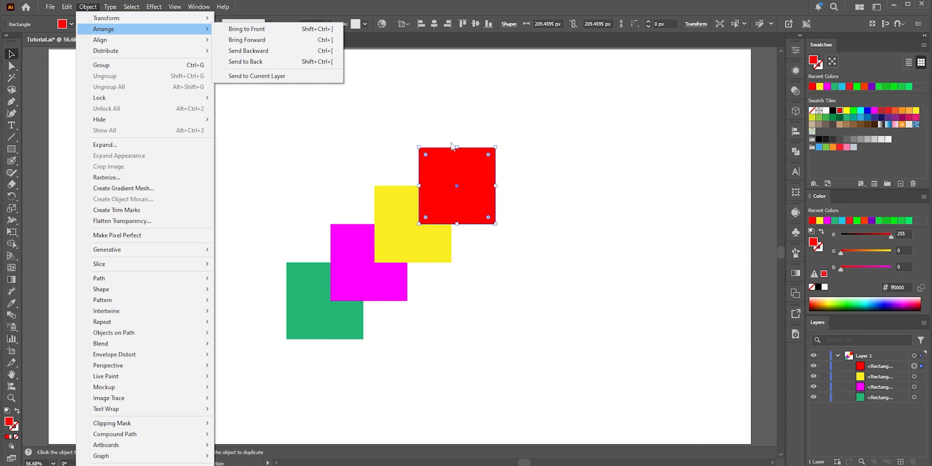
left_click(442, 160)
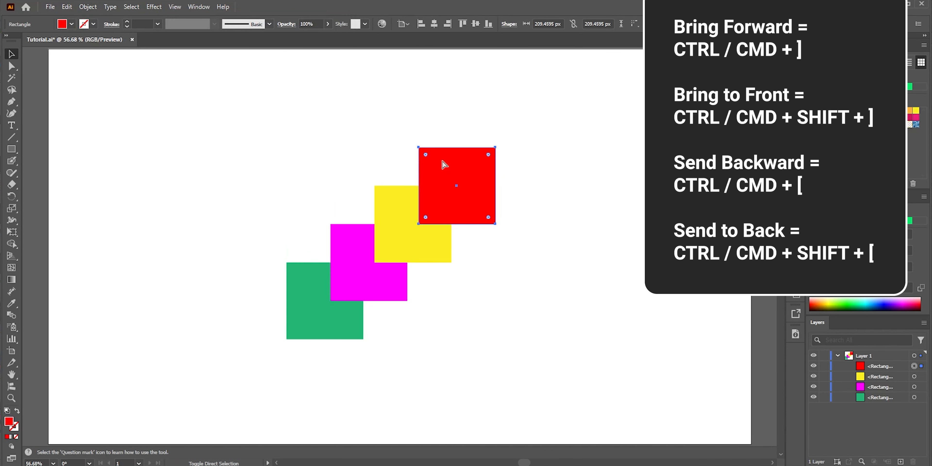
Send the red square to the back, then bring it to the front.
key("ctrl+shift+bracketleft")
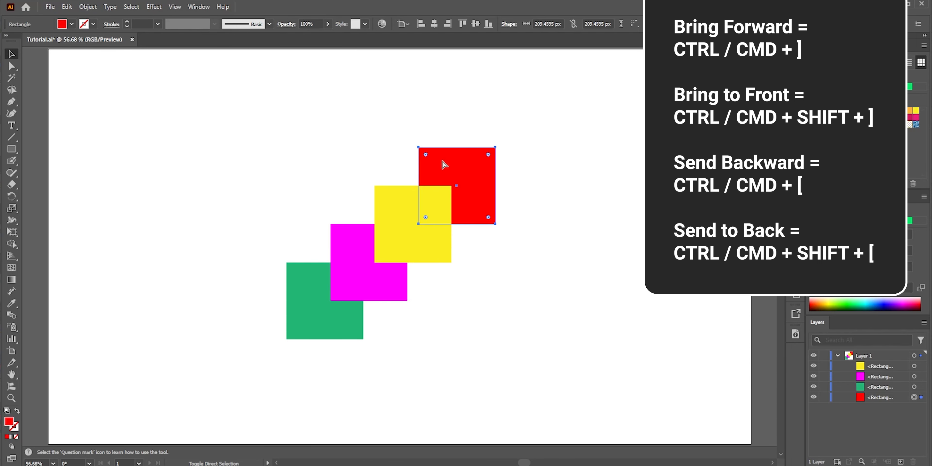
key("ctrl+shift+bracketright")
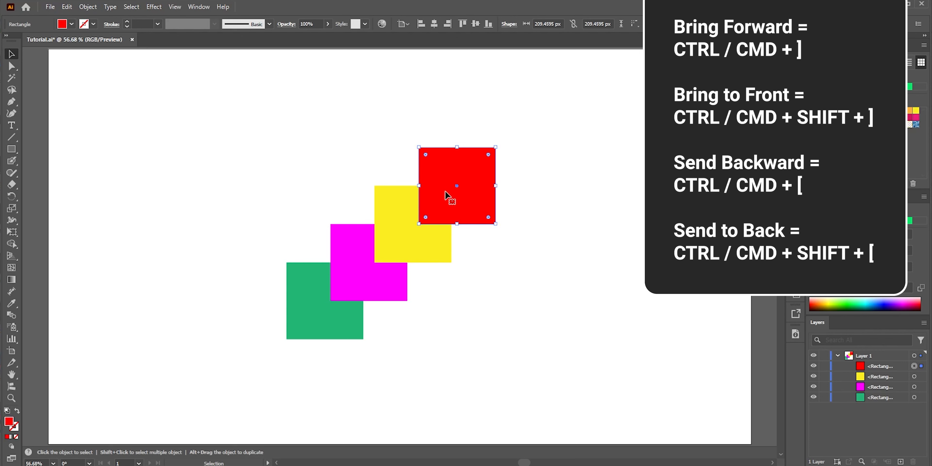
Send the red square backward three times, then bring it forward three times.
key("ctrl+bracketleft")
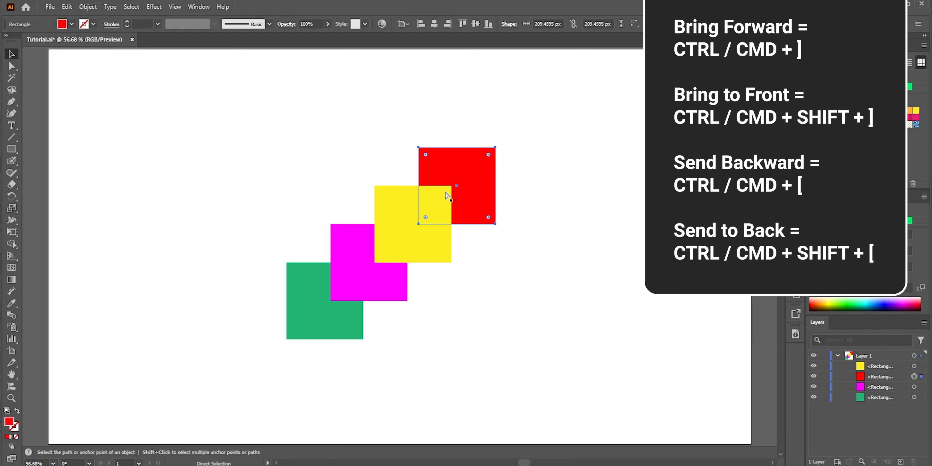
key("ctrl+bracketleft")
key("ctrl+bracketleft")
key("ctrl+bracketright")
key("ctrl+bracketright")
key("ctrl+bracketright")
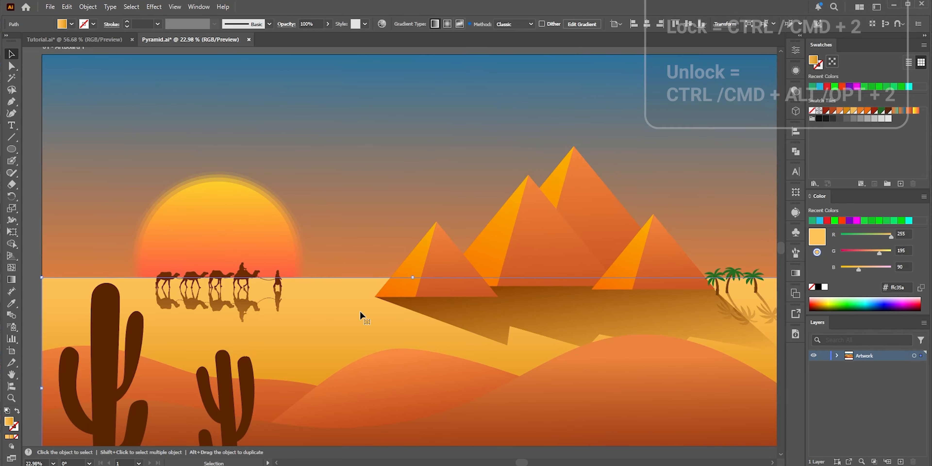
Select the sky background in the pyramid scene and lock it.
left_click(342, 213, "shift")
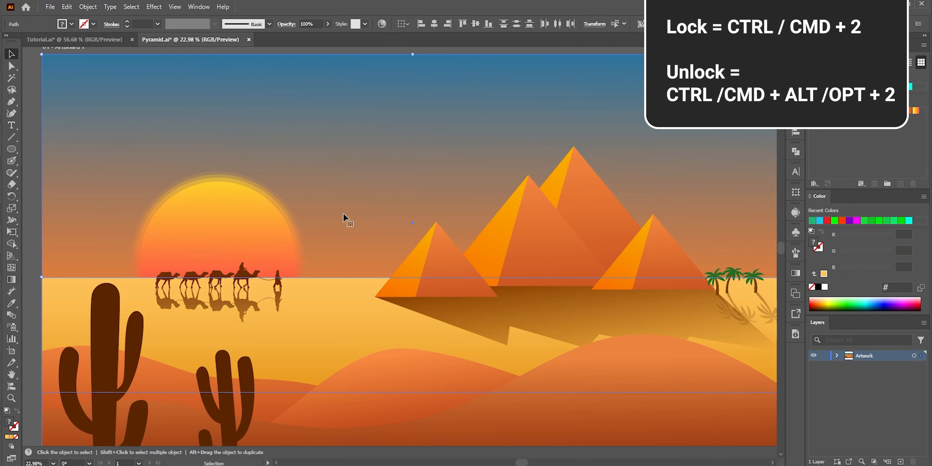
key("ctrl+2")
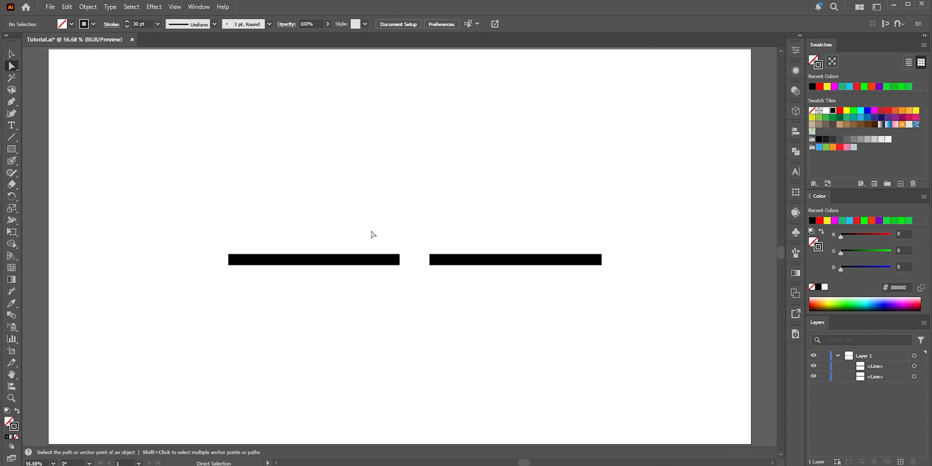
Select the facing endpoints of the two black lines and join them into one path.
left_click_drag(378, 232, 445, 278)
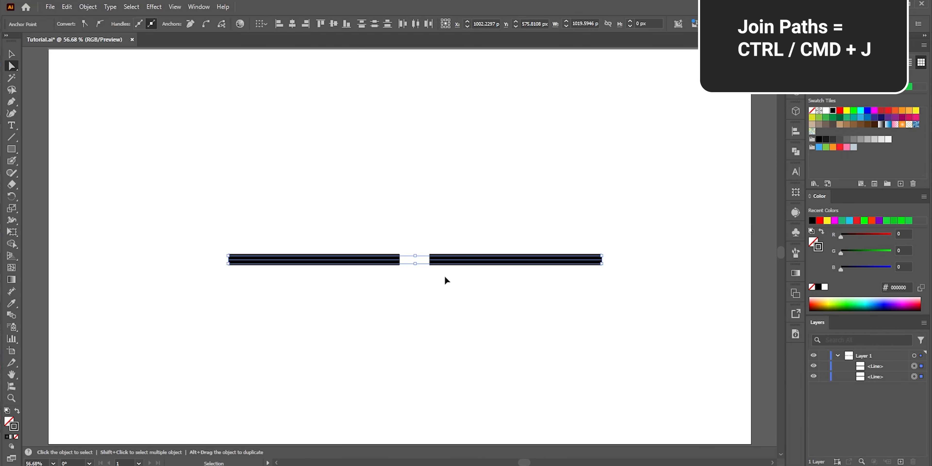
key("ctrl+j")
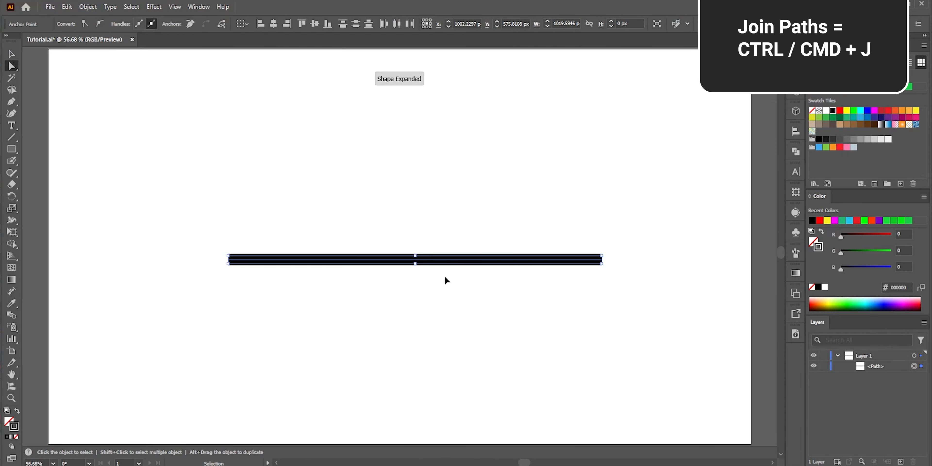
left_click(444, 275)
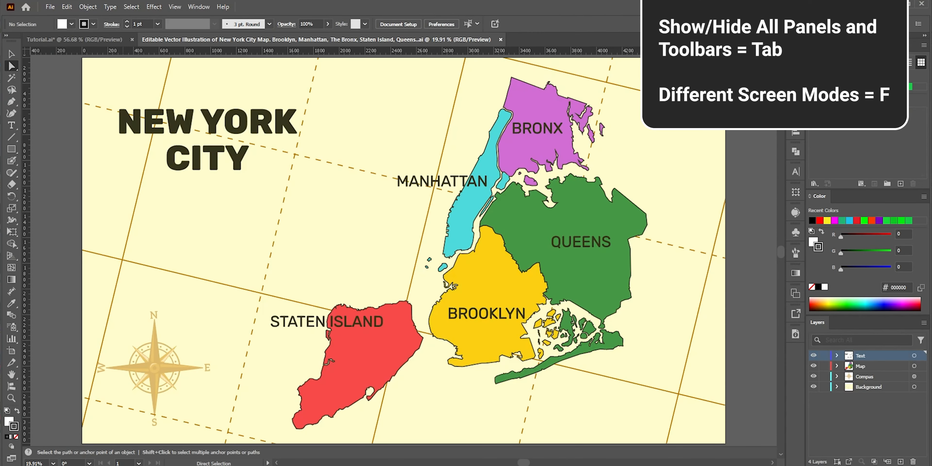
Toggle hiding all panels and toolbars on and off several times in the New York City map.
key("Tab")
key("Tab")
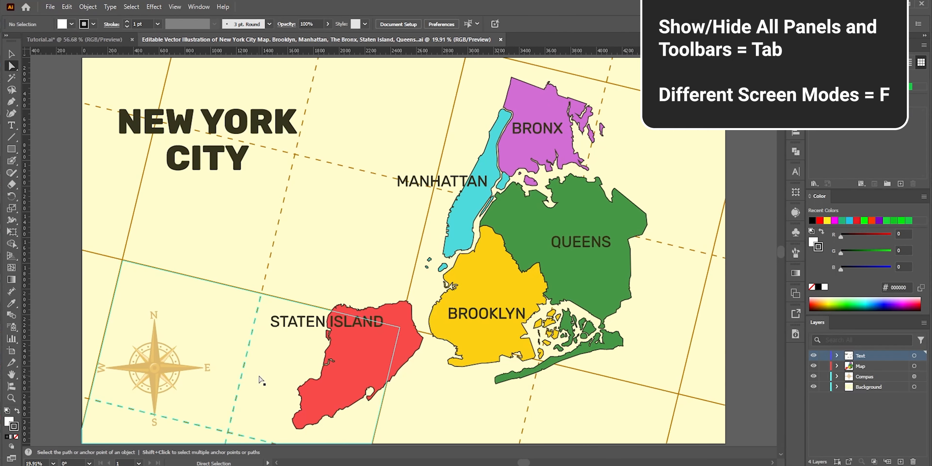
key("Tab")
key("Tab")
key("Tab")
key("Tab")
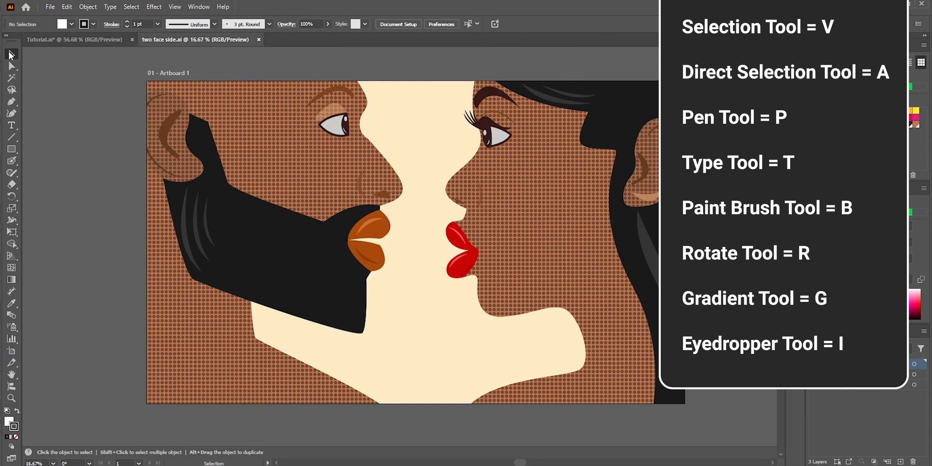
Switch to the Direct Selection tool.
key("a")
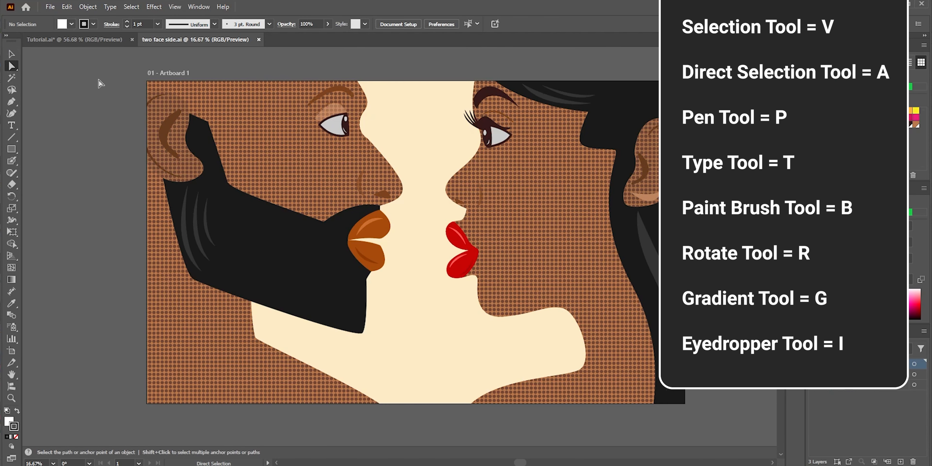